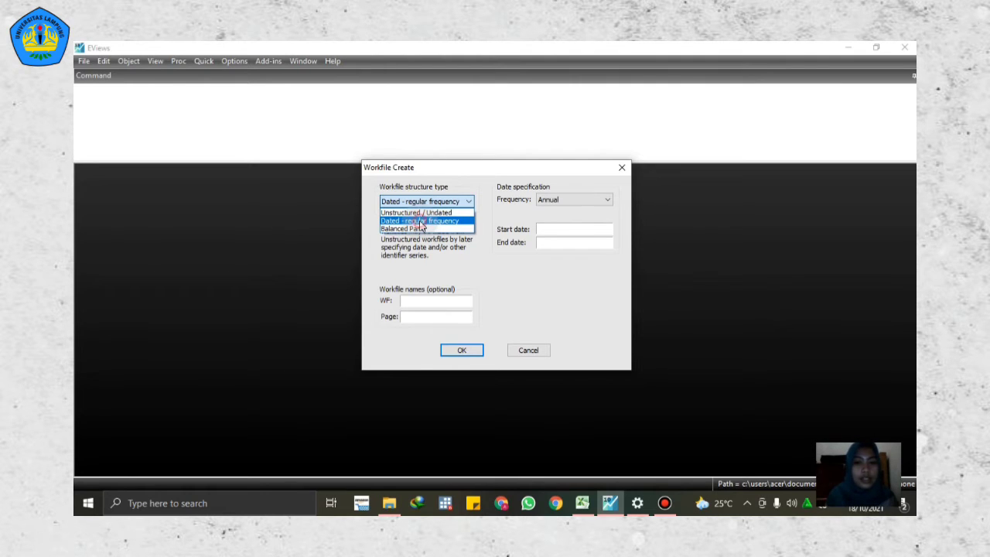
Step: Set the new workfile's structure type to Dated - regular frequency with an Annual frequency
{"action": "left_click", "coordinate": [420, 221]}
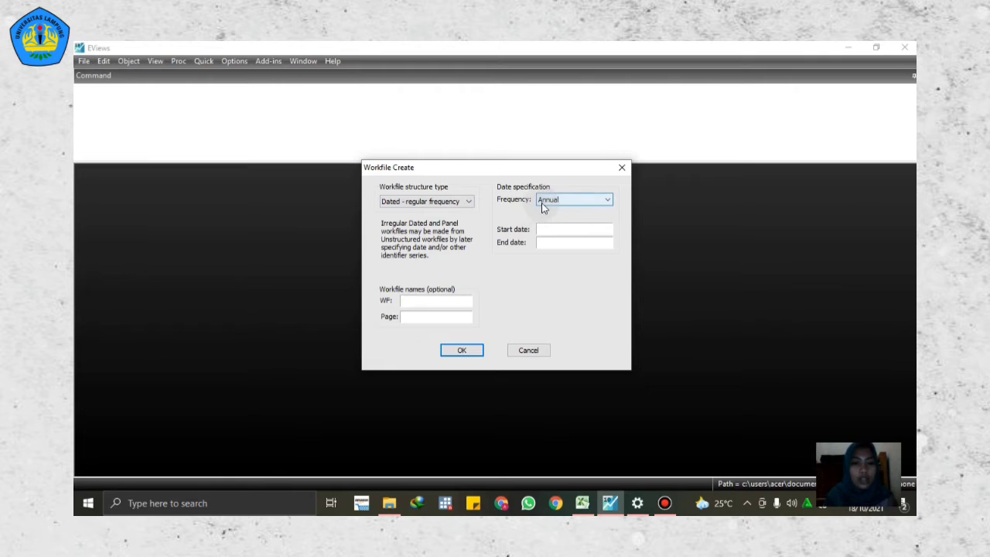
{"action": "left_click", "coordinate": [541, 203]}
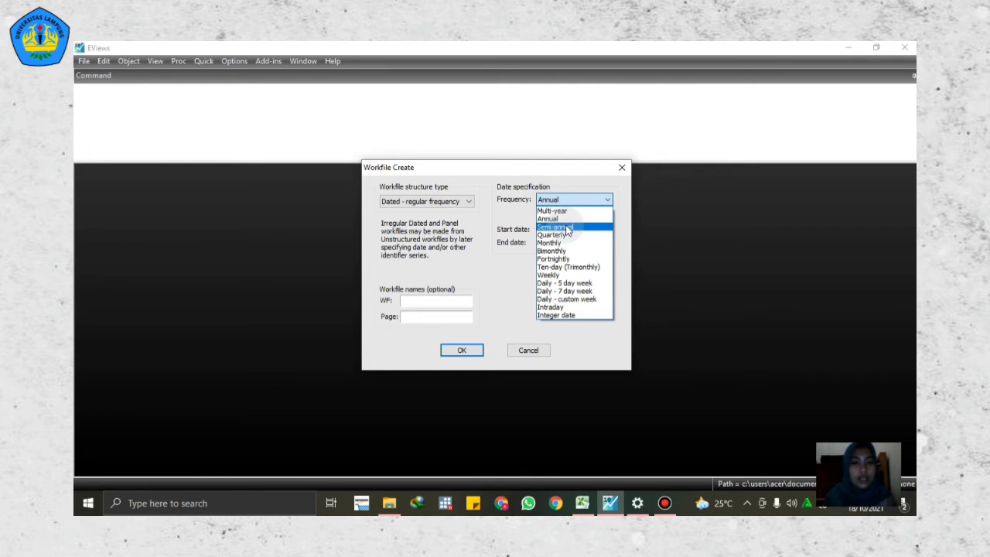
{"action": "left_click", "coordinate": [556, 219]}
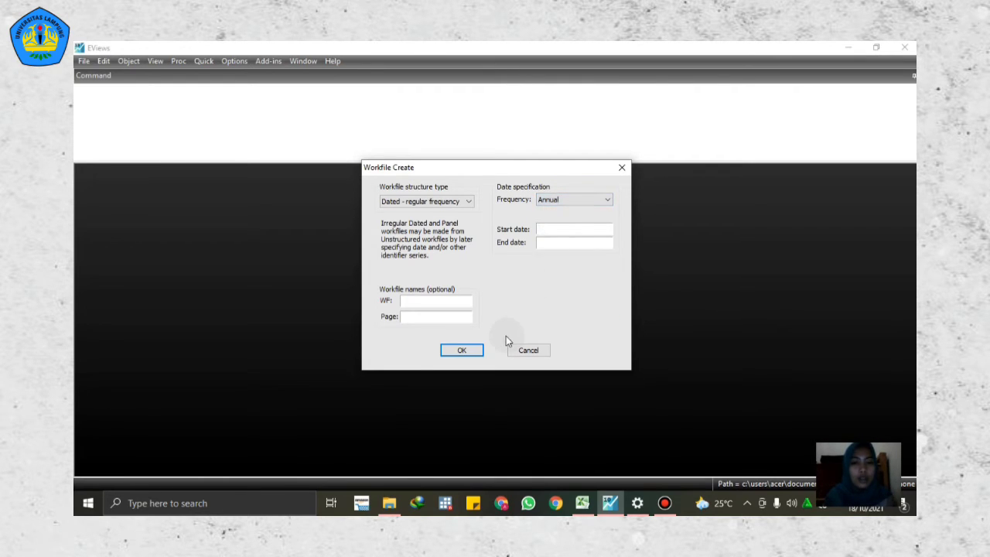
{"action": "left_click", "coordinate": [543, 238]}
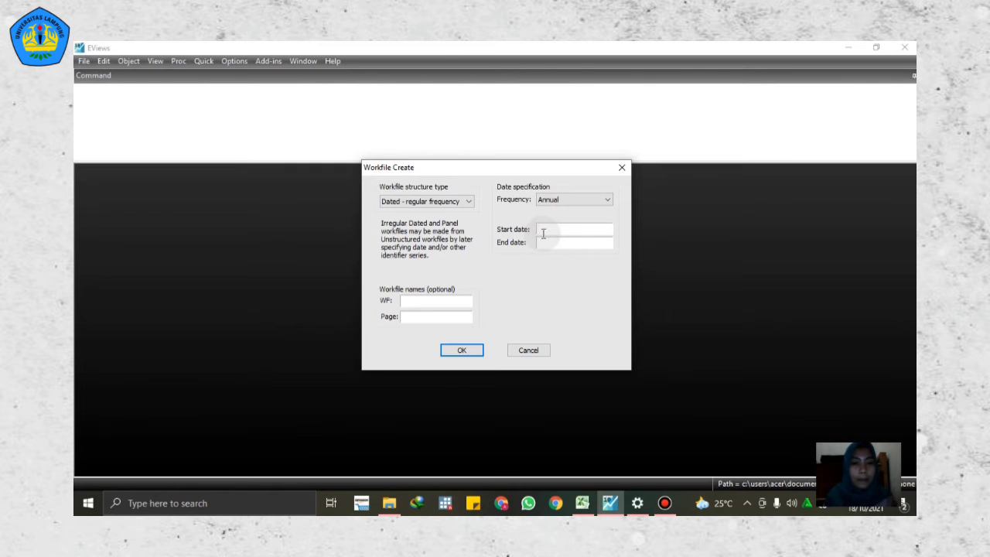
Step: Switch to the DATA workbook in Excel and check the first and last years in the YEAR column
{"action": "left_click", "coordinate": [582, 503]}
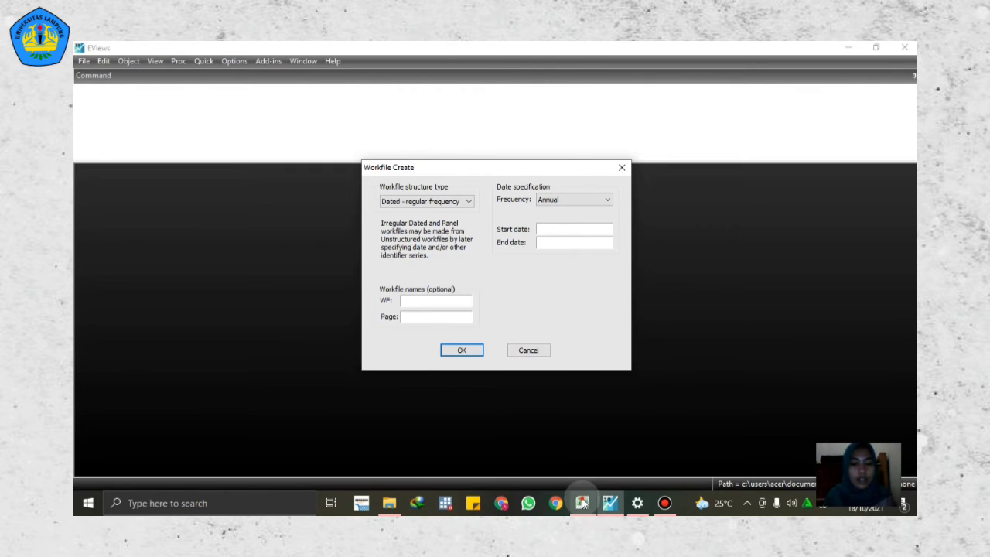
{"action": "left_click", "coordinate": [322, 221]}
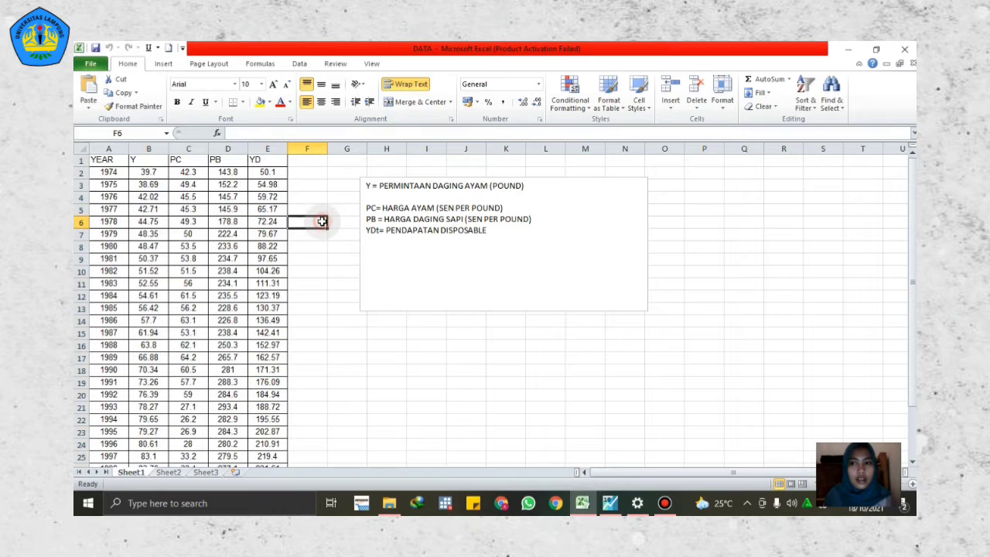
{"action": "left_click", "coordinate": [102, 174]}
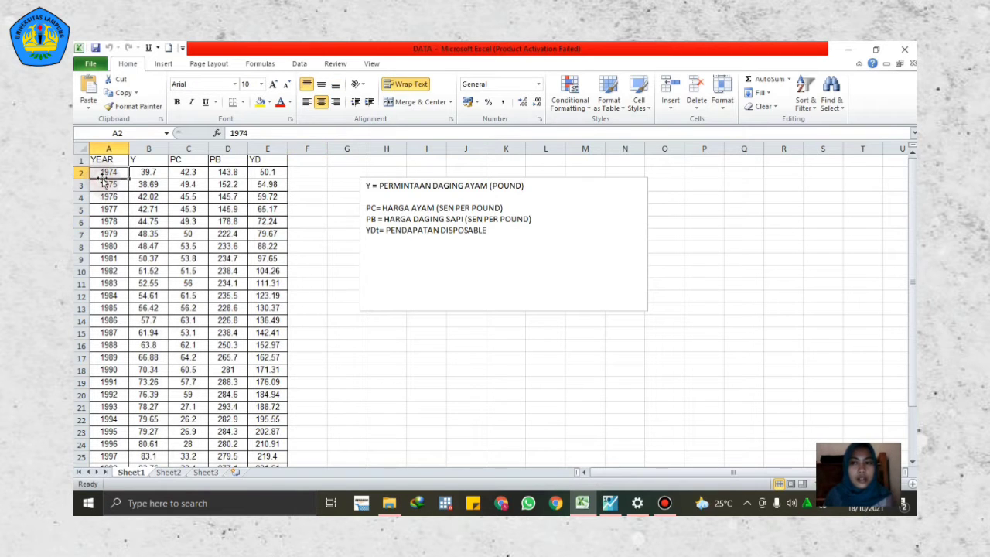
{"action": "left_click_drag", "start_coordinate": [912, 224], "coordinate": [905, 349]}
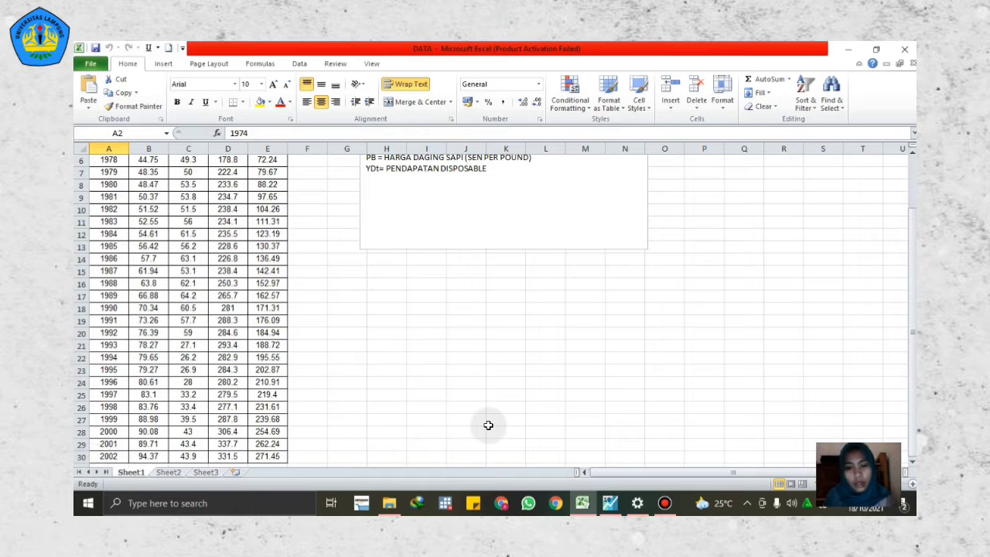
Step: Return to EViews and create the workfile with start date 1974 and end date 2002
{"action": "left_click", "coordinate": [610, 502]}
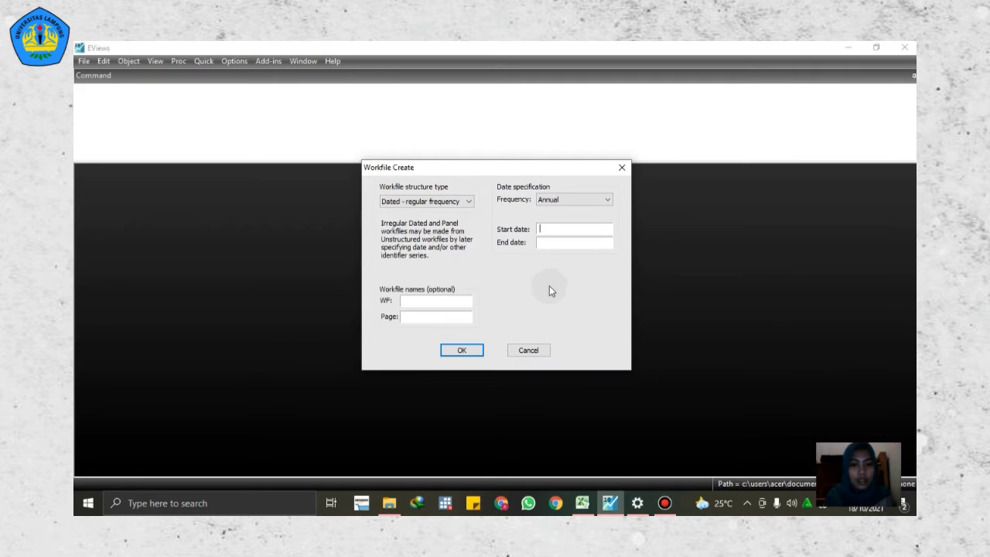
{"action": "type", "text": "1974"}
{"action": "left_click", "coordinate": [551, 244]}
{"action": "type", "text": "2002"}
{"action": "left_click", "coordinate": [458, 348]}
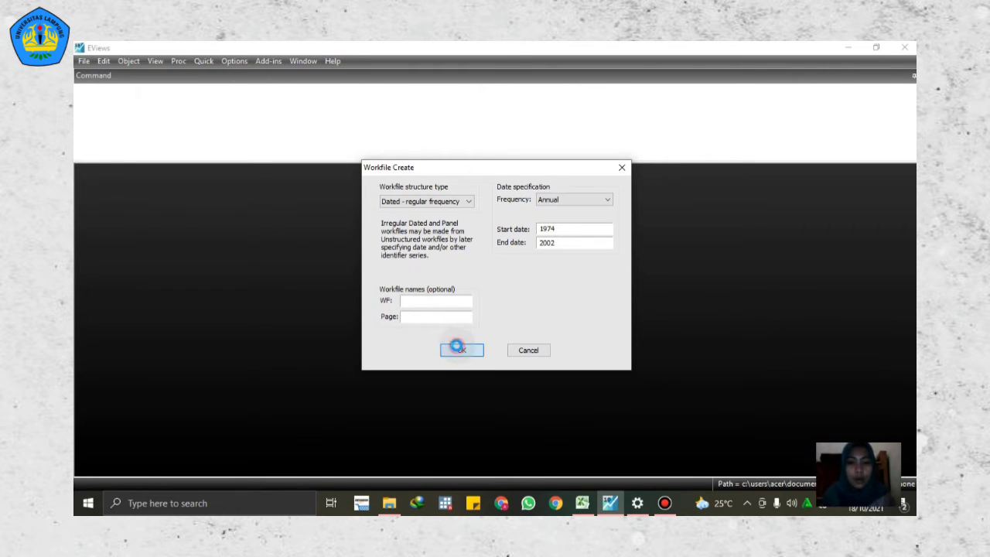
Step: Move the workfile window aside and open an empty group for editing series, exposing the blank name row above 1974
{"action": "left_click_drag", "start_coordinate": [437, 299], "coordinate": [308, 186]}
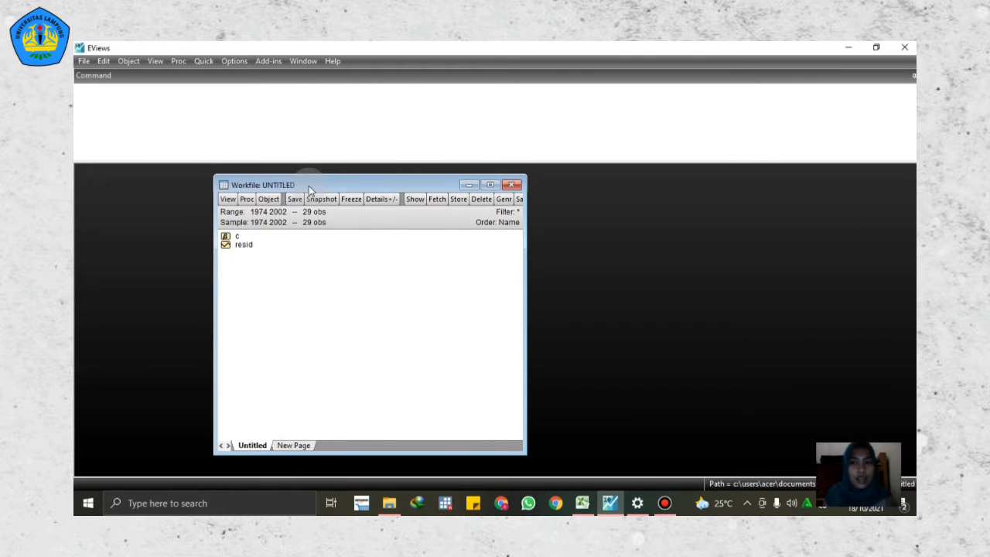
{"action": "left_click_drag", "start_coordinate": [308, 186], "coordinate": [273, 180]}
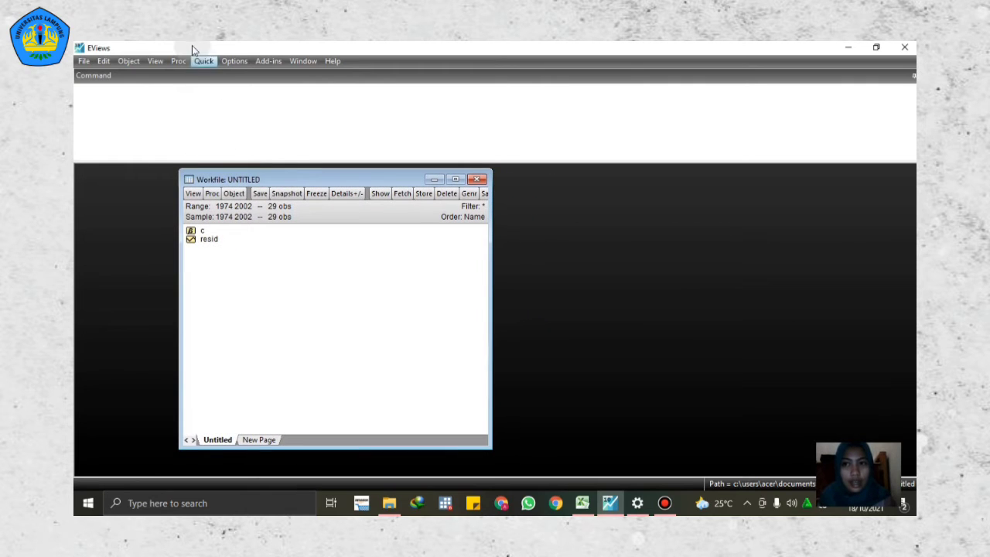
{"action": "left_click", "coordinate": [204, 60]}
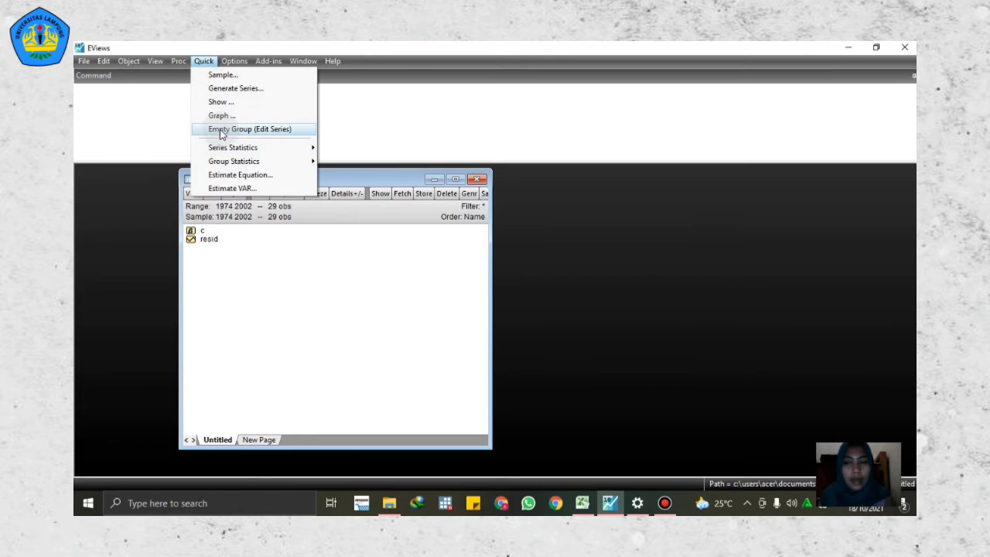
{"action": "left_click", "coordinate": [219, 130]}
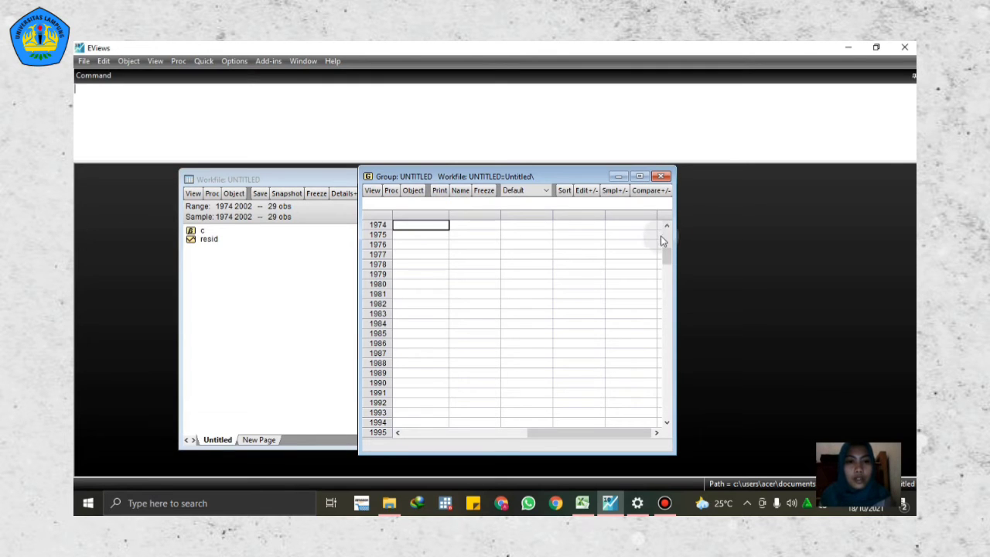
{"action": "left_click_drag", "start_coordinate": [664, 240], "coordinate": [665, 236]}
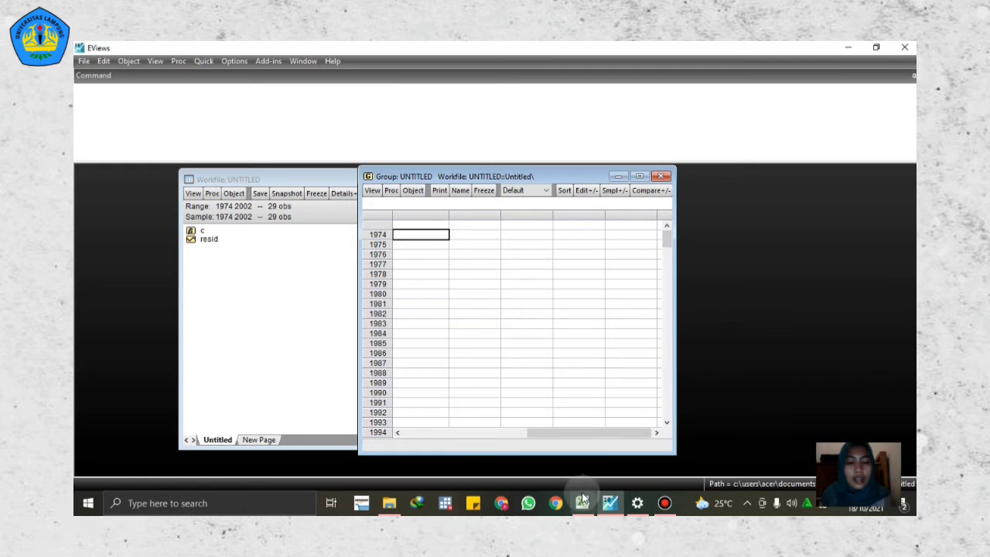
Step: Switch to the DATA workbook in Excel and examine the Y, PC, PB and YD columns alongside their definitions in the text box
{"action": "mouse_move", "coordinate": [583, 501]}
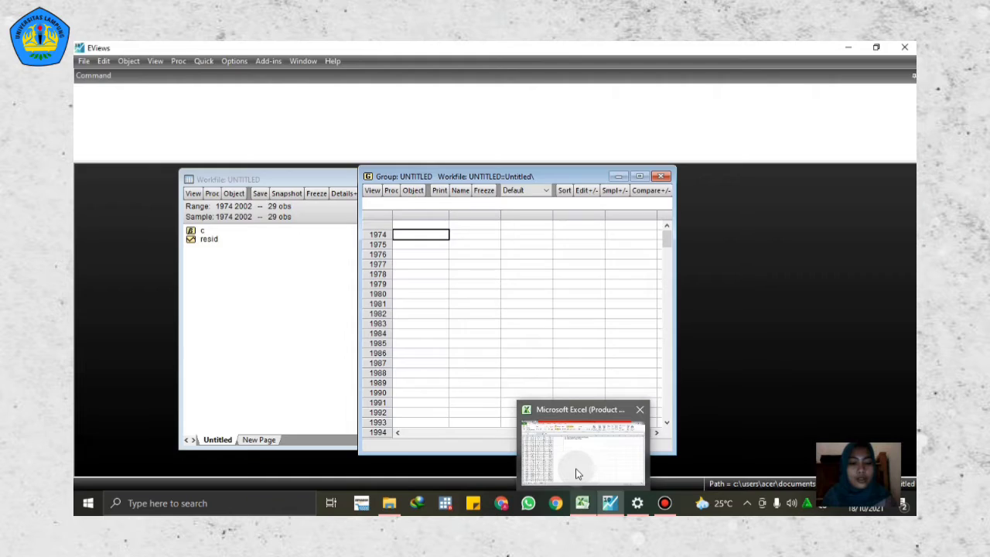
{"action": "left_click", "coordinate": [577, 470]}
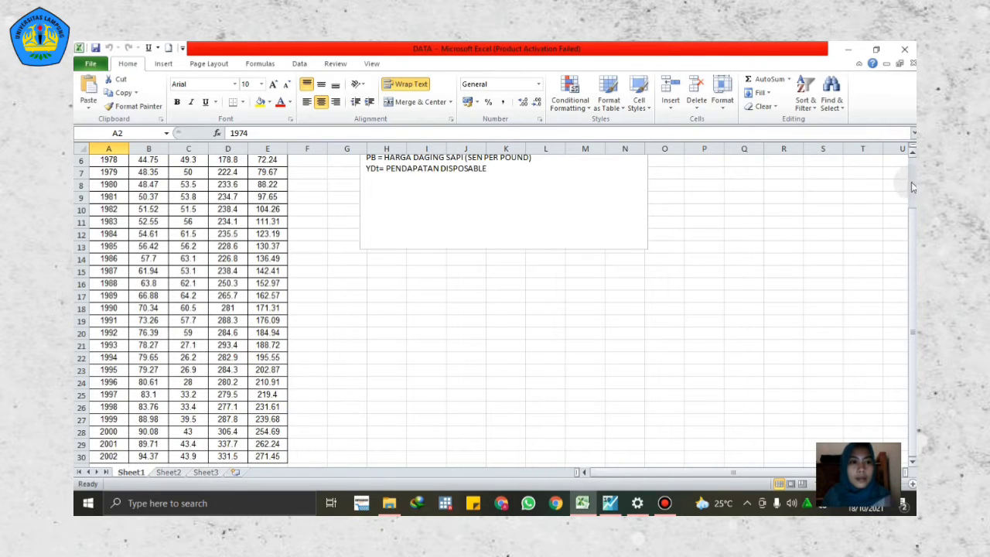
{"action": "scroll", "coordinate": [913, 186], "scroll_direction": "up", "scroll_amount": 2}
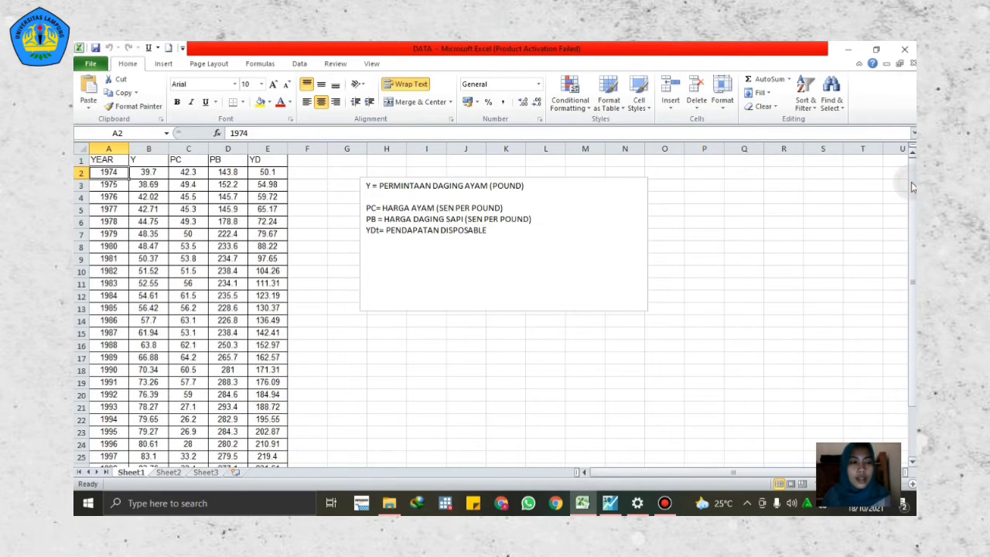
{"action": "left_click", "coordinate": [160, 163]}
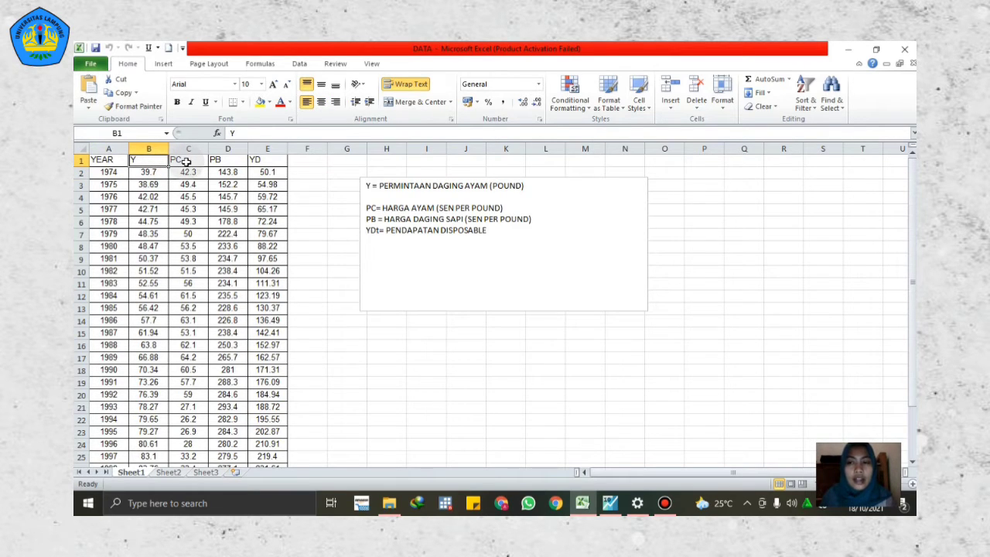
{"action": "left_click", "coordinate": [148, 171]}
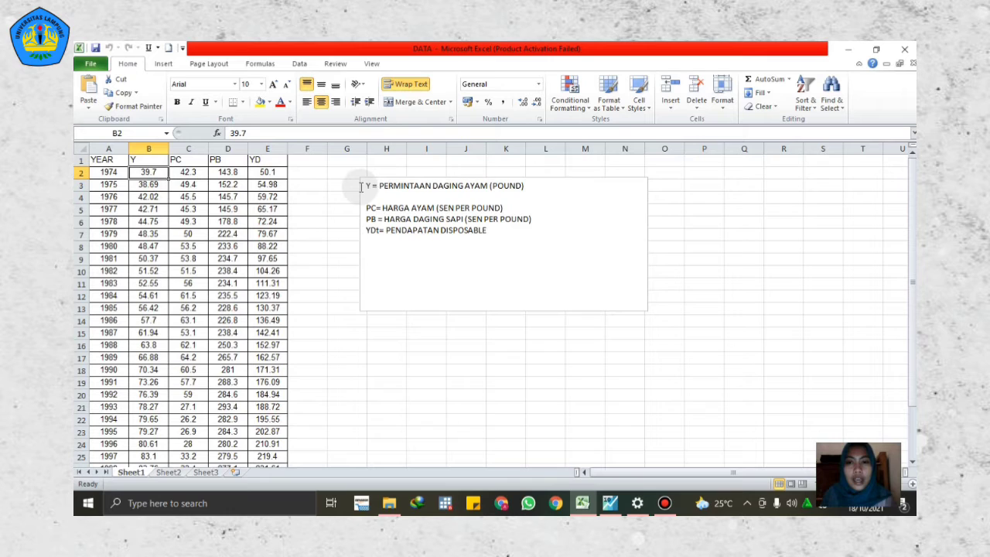
{"action": "left_click", "coordinate": [156, 161]}
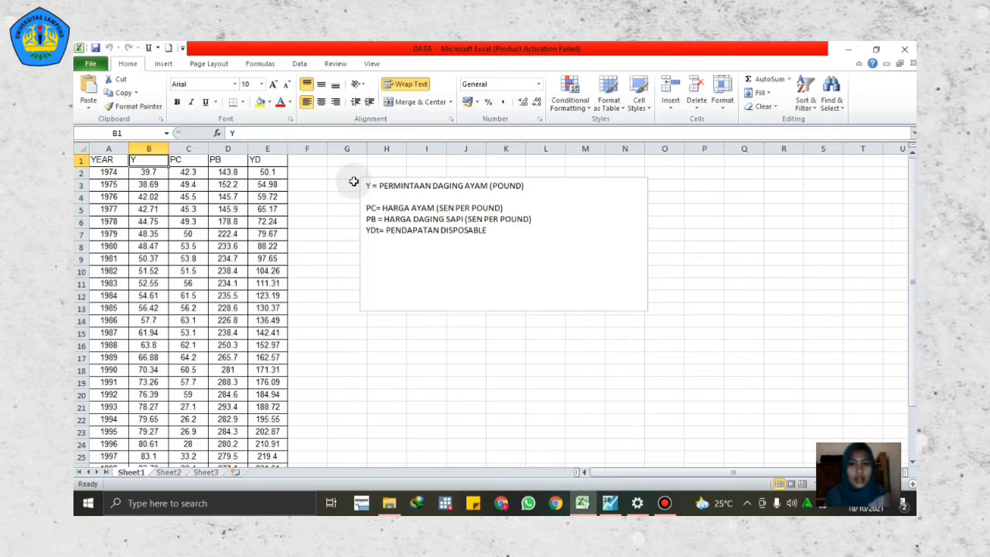
{"action": "left_click", "coordinate": [383, 209]}
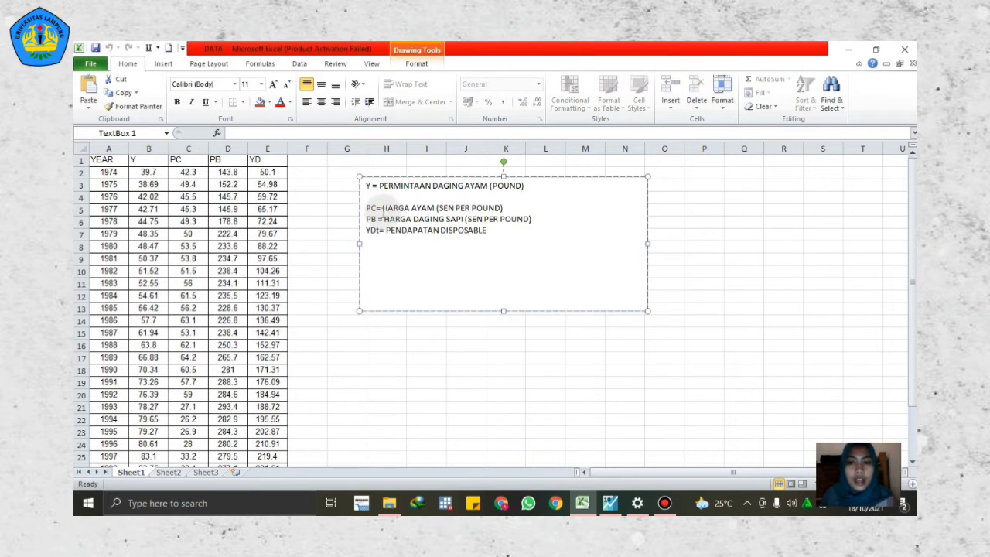
{"action": "left_click", "coordinate": [198, 161]}
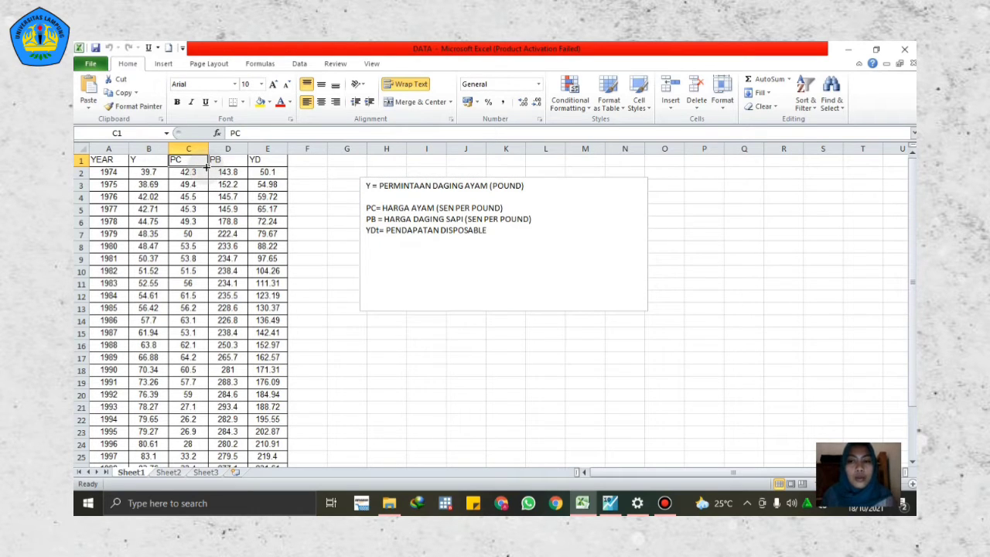
{"action": "left_click", "coordinate": [424, 217]}
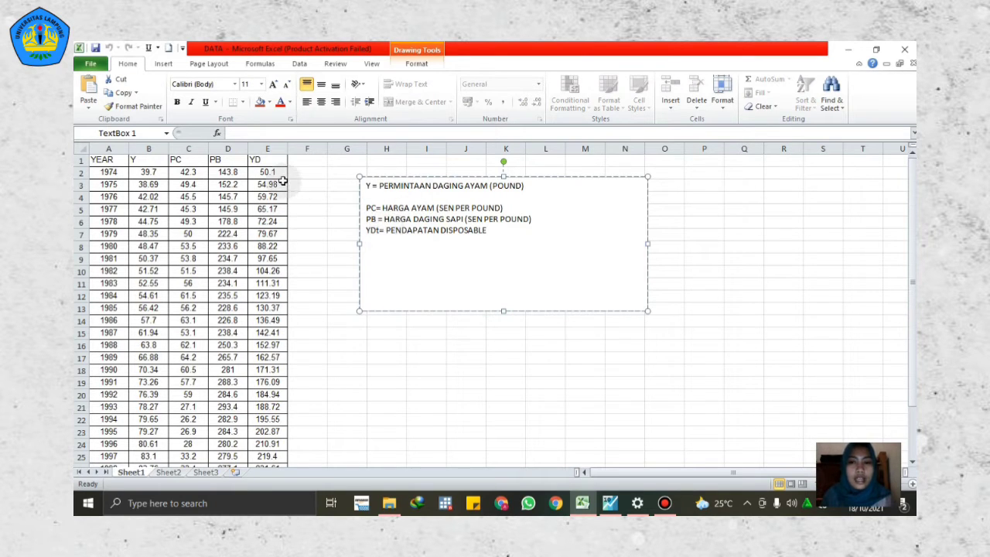
{"action": "left_click", "coordinate": [672, 296]}
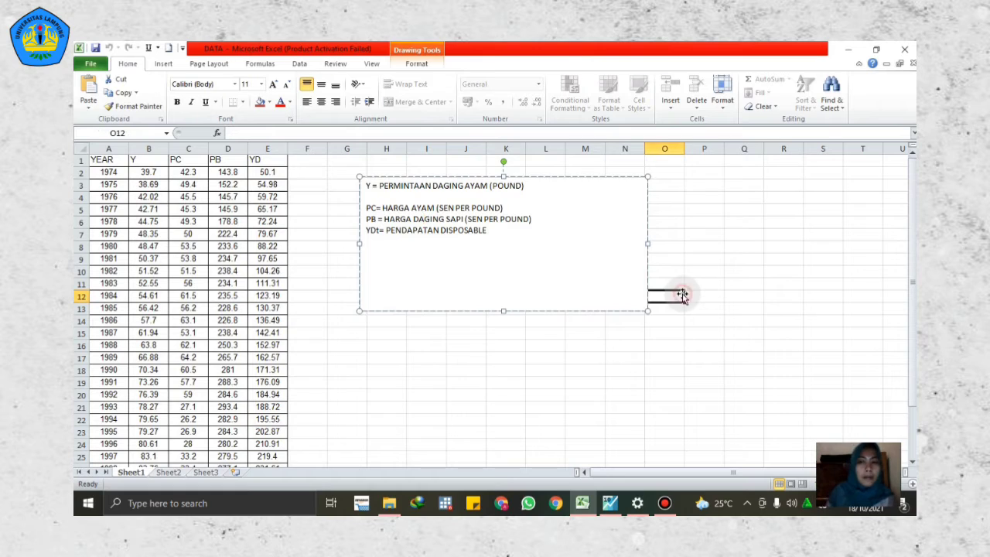
Step: Copy the Y, PC, PB and YD data with headers, cells B1 through E30
{"action": "left_click", "coordinate": [146, 160]}
{"action": "left_click_drag", "start_coordinate": [146, 160], "coordinate": [256, 444]}
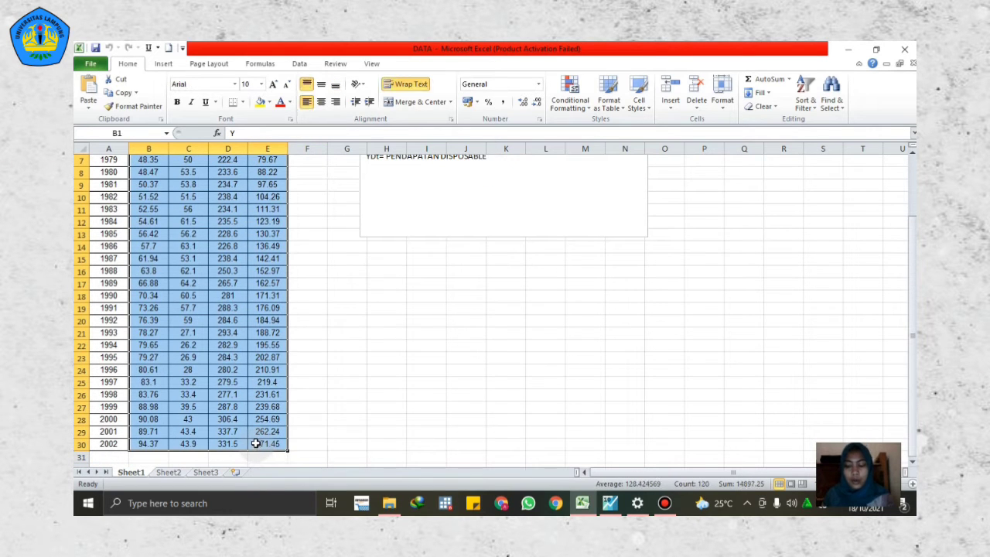
{"action": "key", "text": "ctrl+c"}
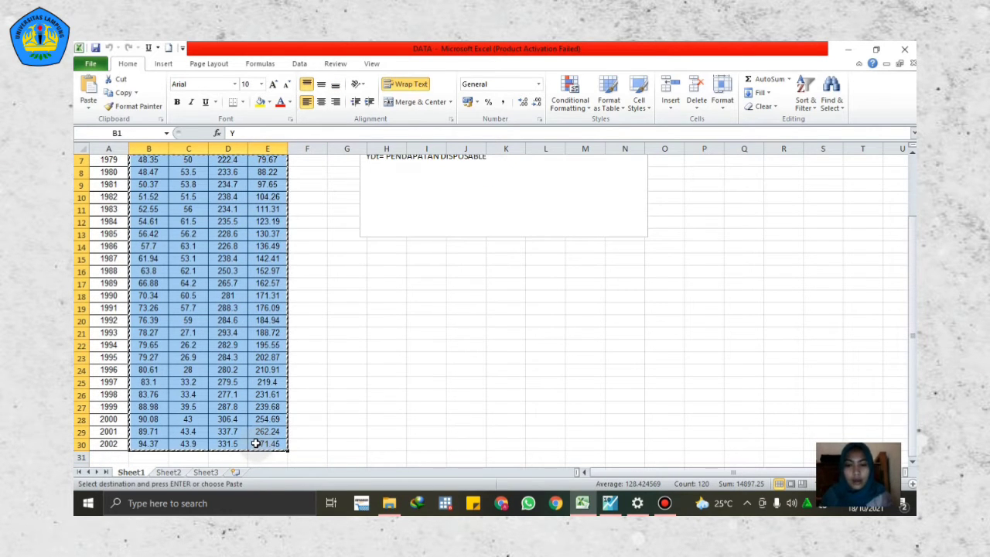
Step: Switch to EViews and paste the copied data into the empty group, starting in the first column's name row above 1974
{"action": "left_click", "coordinate": [608, 504]}
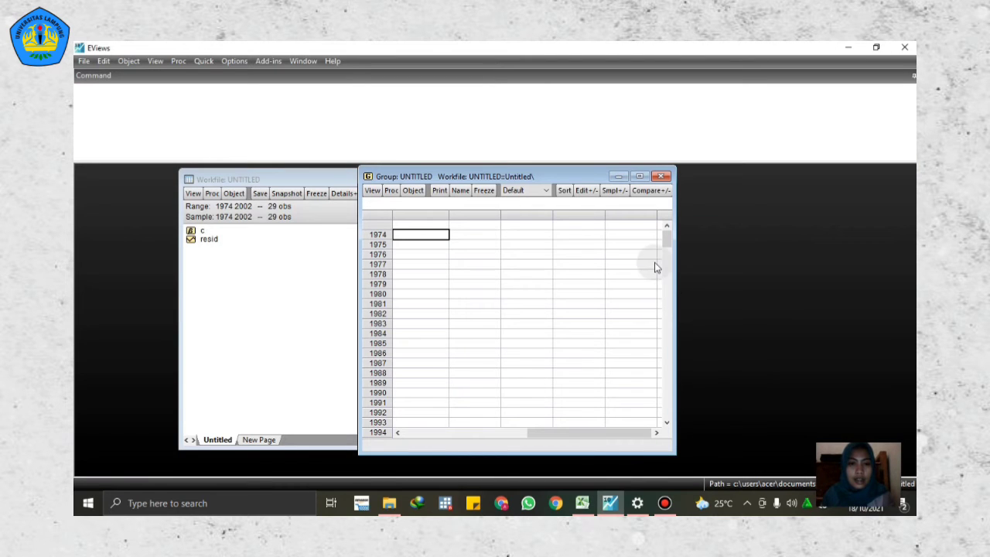
{"action": "left_click", "coordinate": [426, 227]}
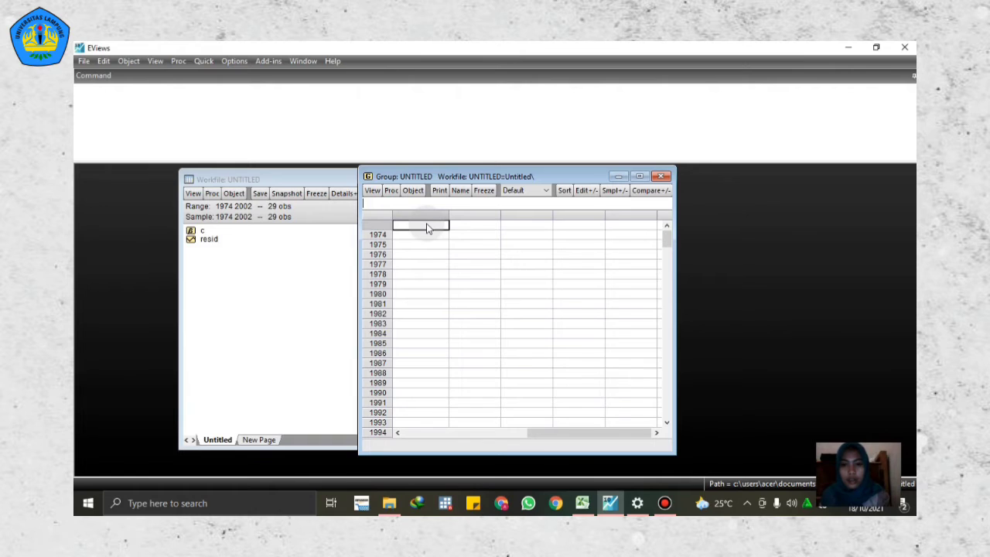
{"action": "key", "text": "ctrl+v"}
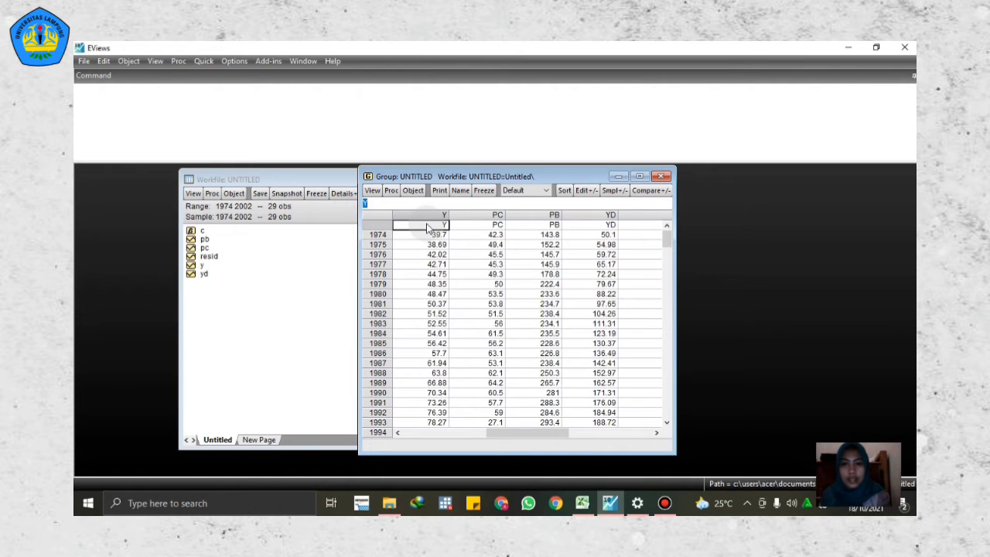
Step: Name the group of pasted series group01
{"action": "left_click", "coordinate": [636, 274]}
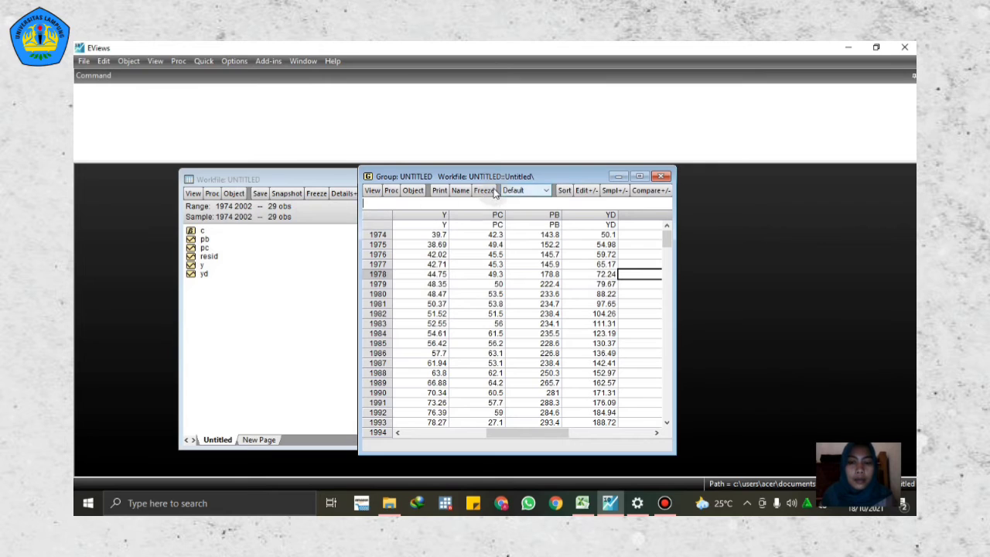
{"action": "left_click", "coordinate": [461, 191]}
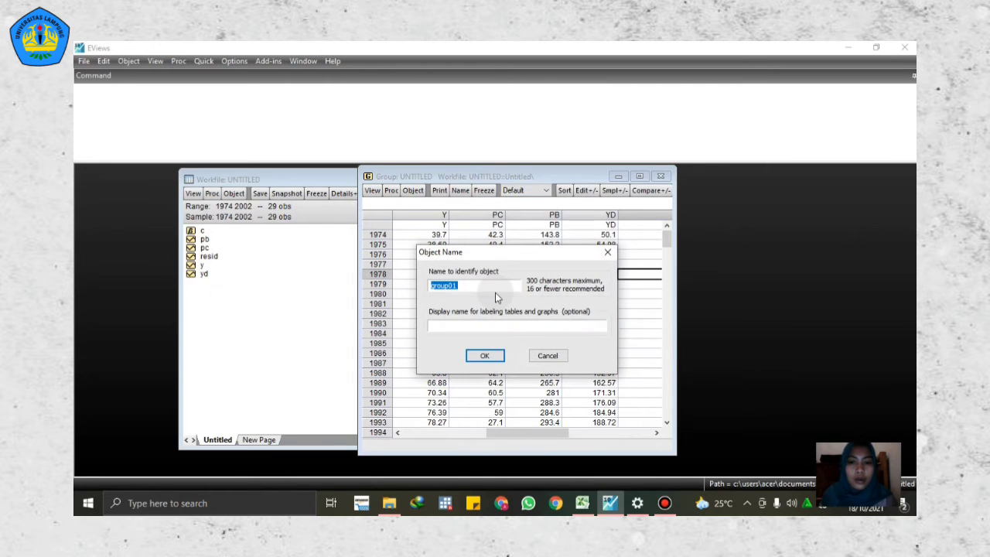
{"action": "left_click", "coordinate": [485, 355]}
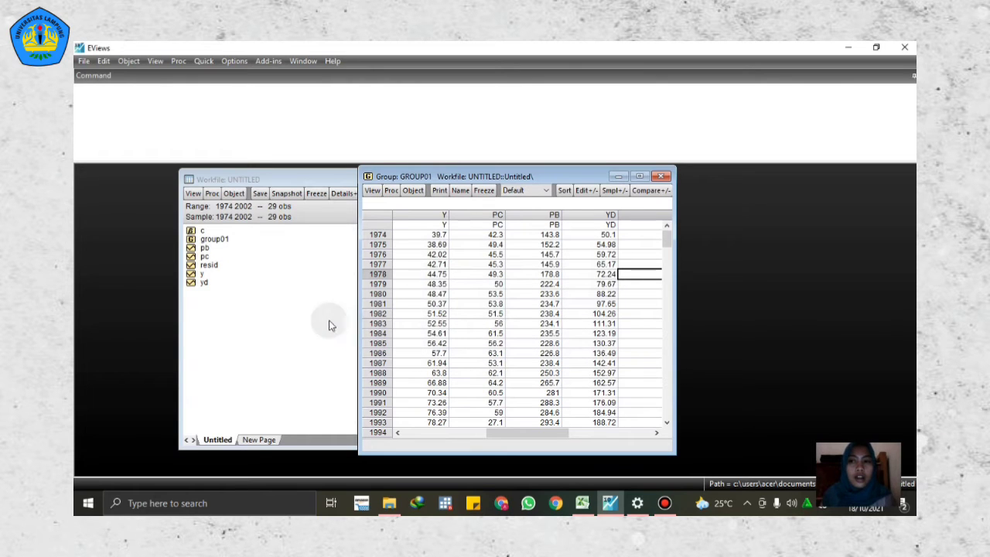
Step: Save the workfile as Data Eviews in the Documents folder with double precision series storage, and close the group01 window
{"action": "left_click", "coordinate": [83, 62]}
{"action": "left_click", "coordinate": [106, 102]}
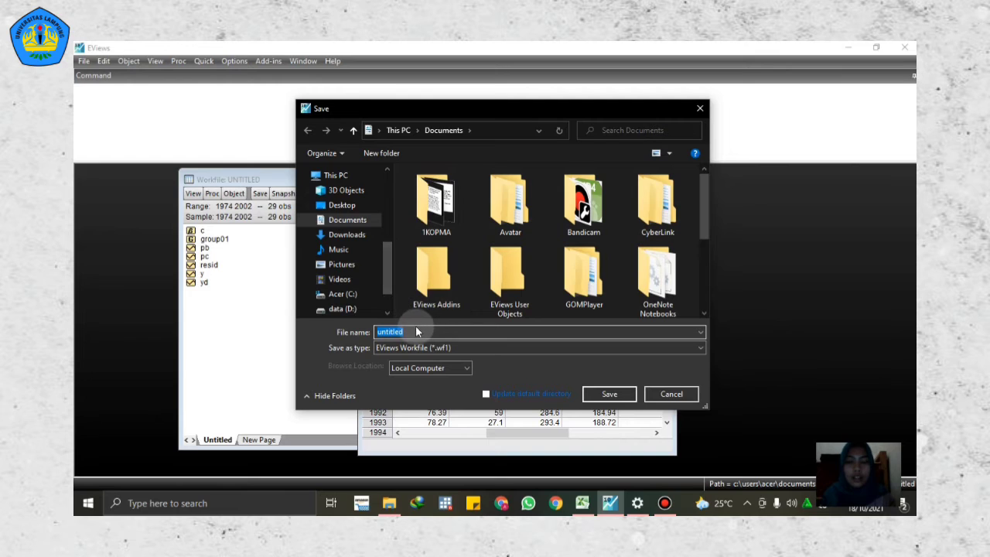
{"action": "key", "text": "BackSpace"}
{"action": "type", "text": "Data"}
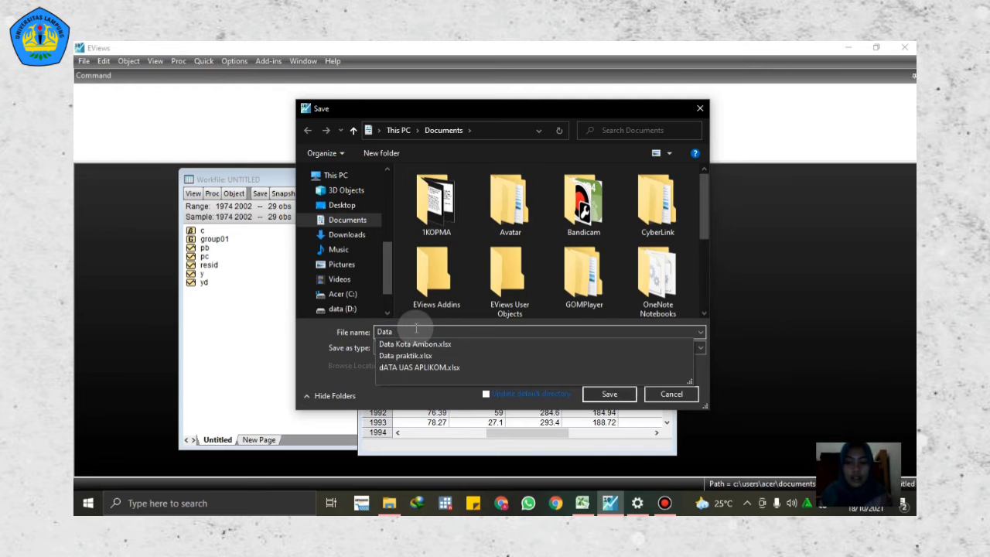
{"action": "type", "text": "Eviews"}
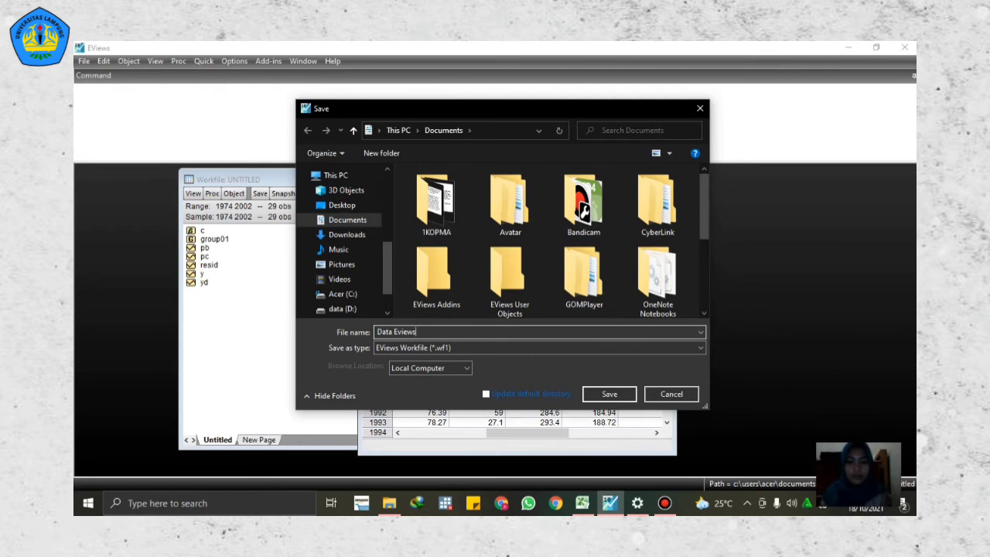
{"action": "left_click", "coordinate": [609, 394]}
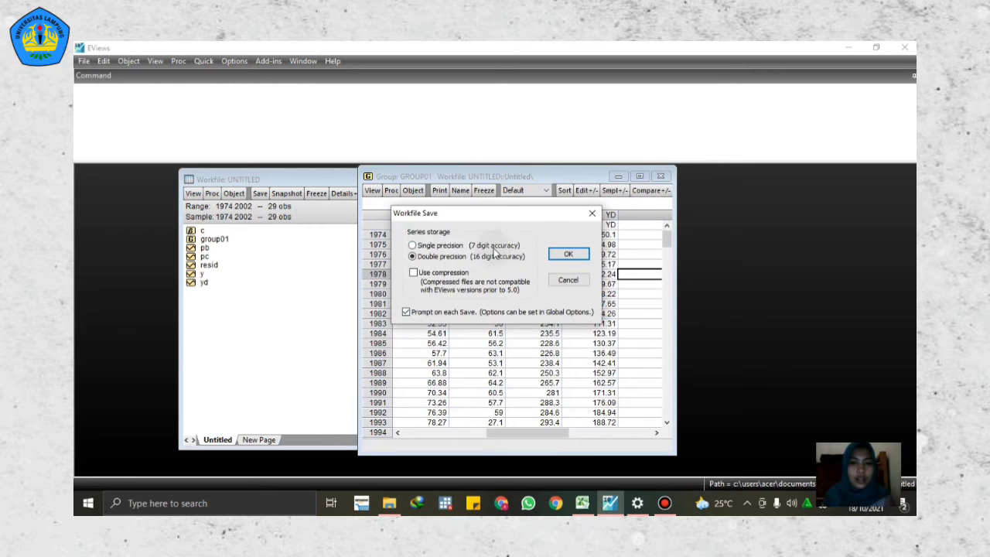
{"action": "left_click", "coordinate": [565, 256]}
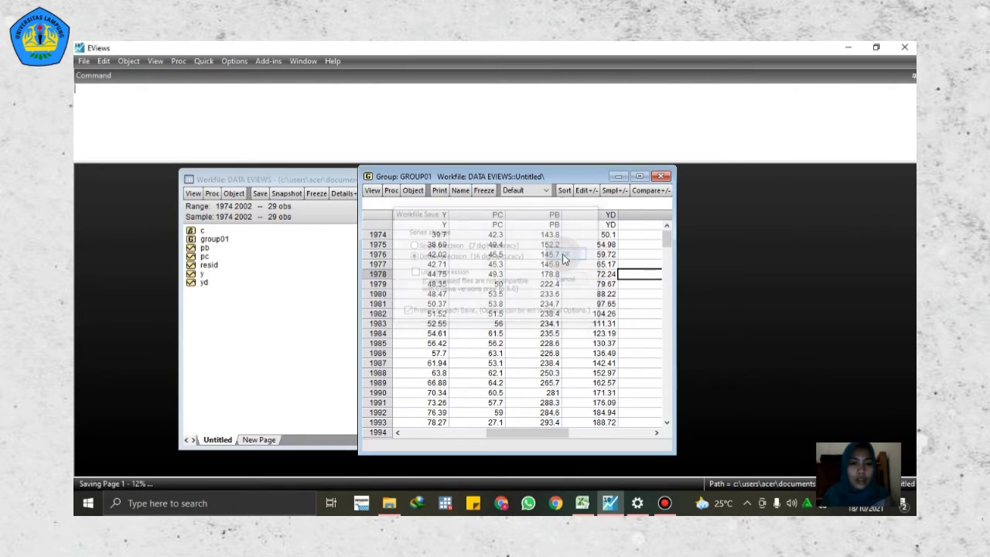
{"action": "left_click", "coordinate": [659, 177]}
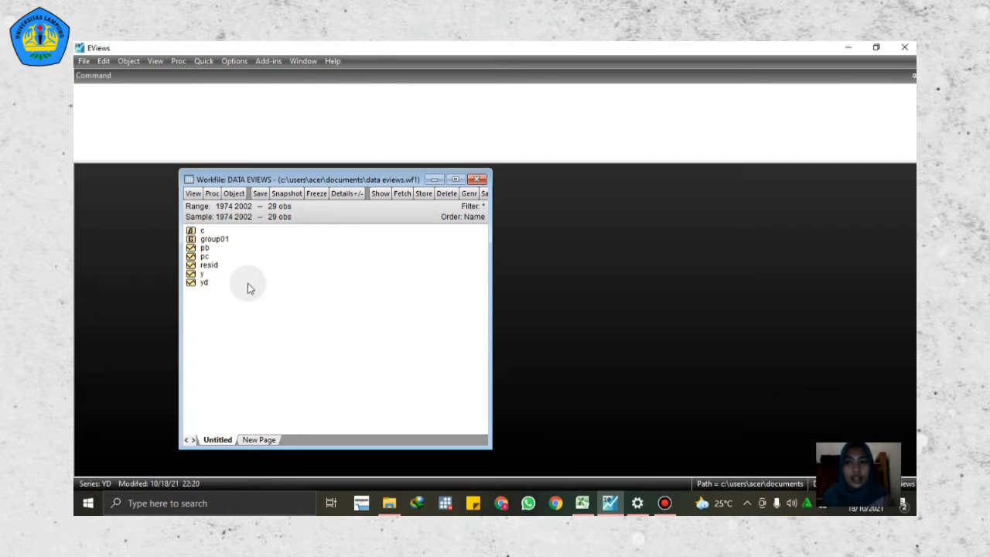
Step: Start a new equation estimation with Y as dependent variable and constant c, checking the variable definitions in the Excel DATA workbook
{"action": "left_click", "coordinate": [213, 64]}
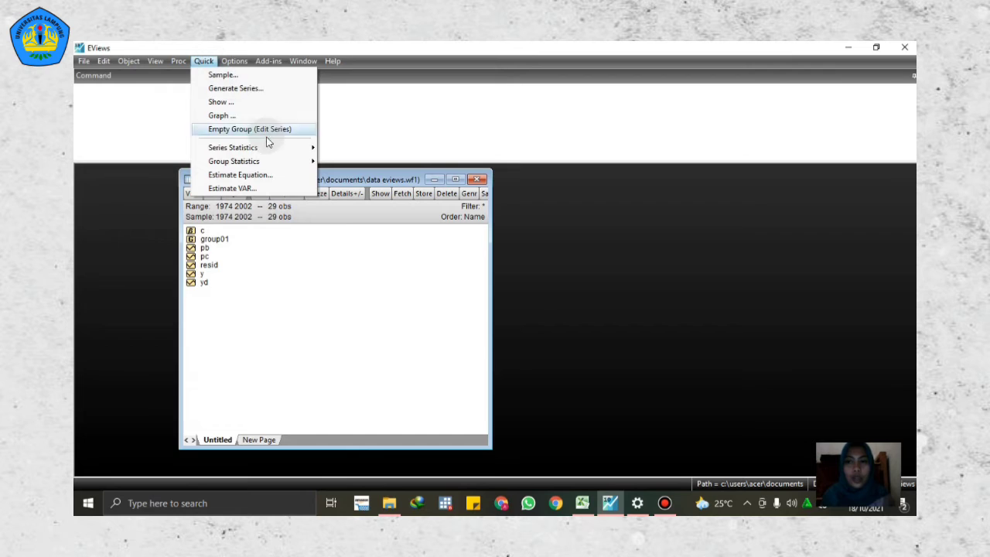
{"action": "left_click", "coordinate": [255, 176]}
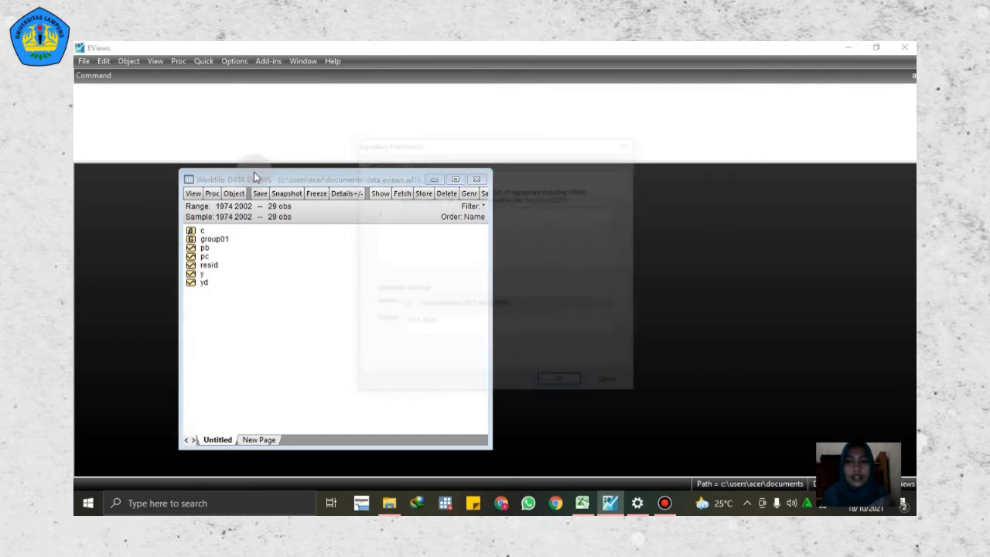
{"action": "left_click", "coordinate": [407, 210]}
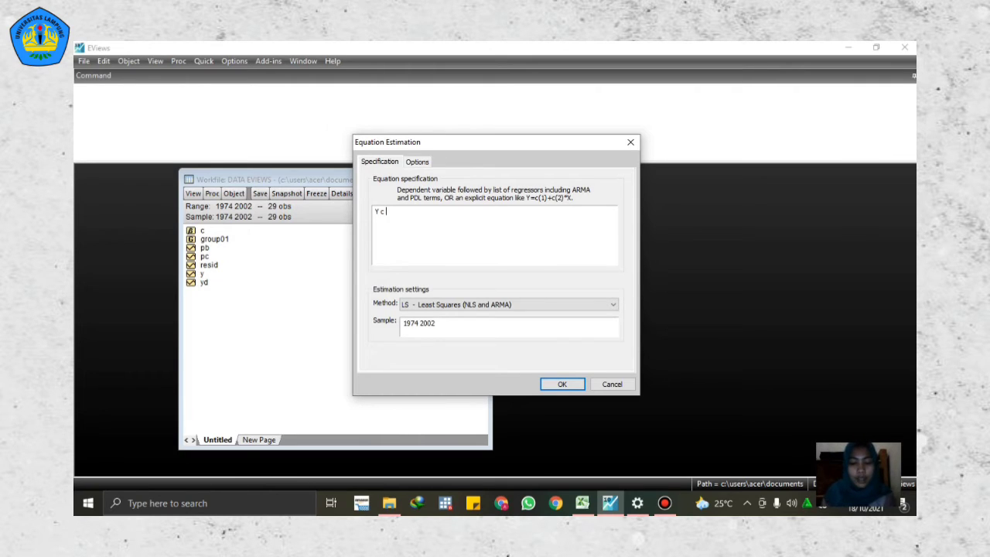
{"action": "left_click", "coordinate": [393, 214]}
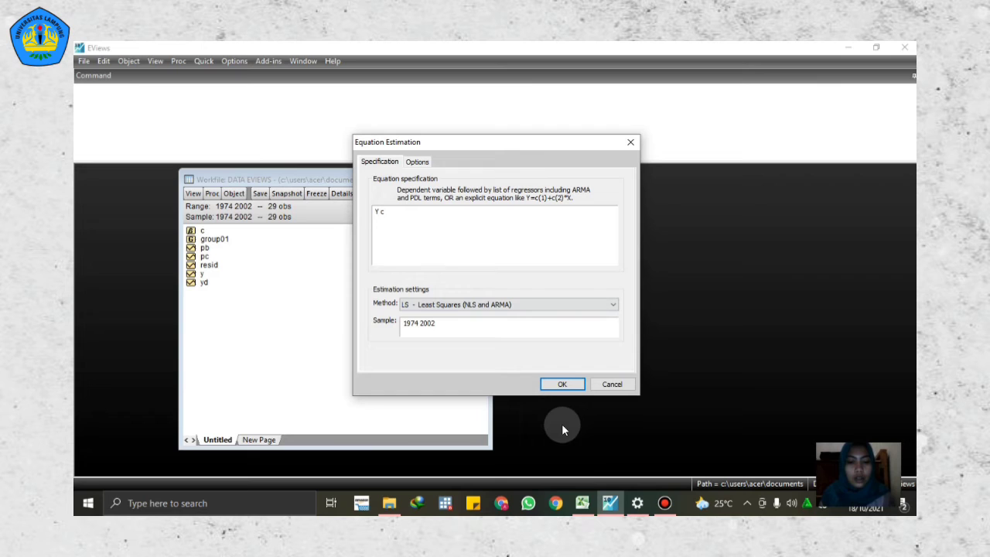
{"action": "left_click", "coordinate": [582, 503]}
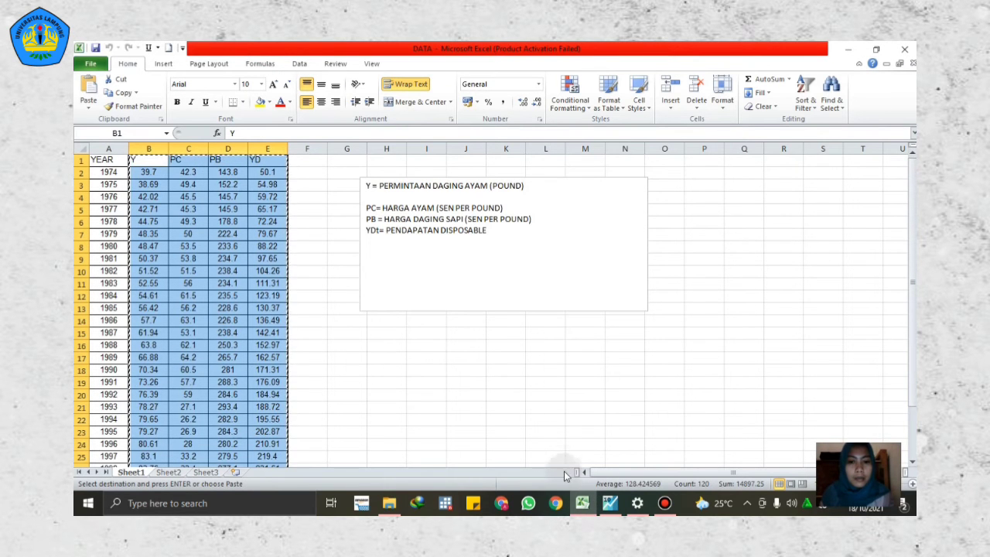
{"action": "left_click", "coordinate": [610, 503]}
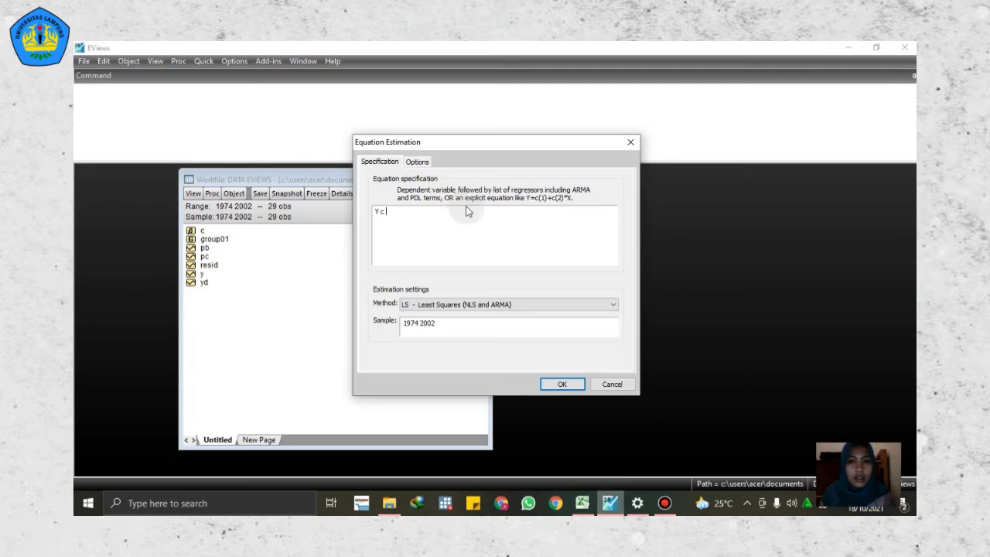
Step: Complete the specification as Y c Pc PB YD, estimate it by least squares, and move the results window closer to the workfile's object list
{"action": "type", "text": "Pc "}
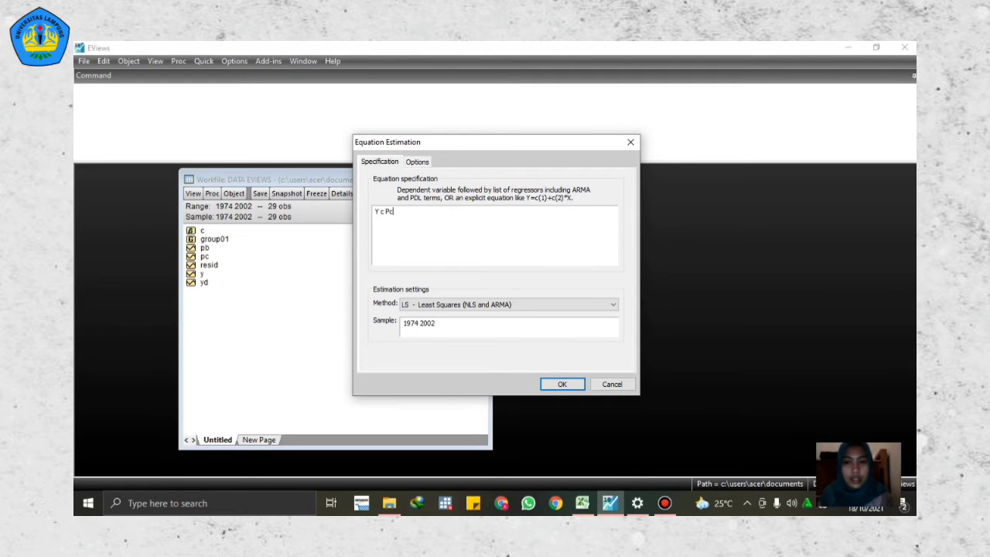
{"action": "type", "text": "P"}
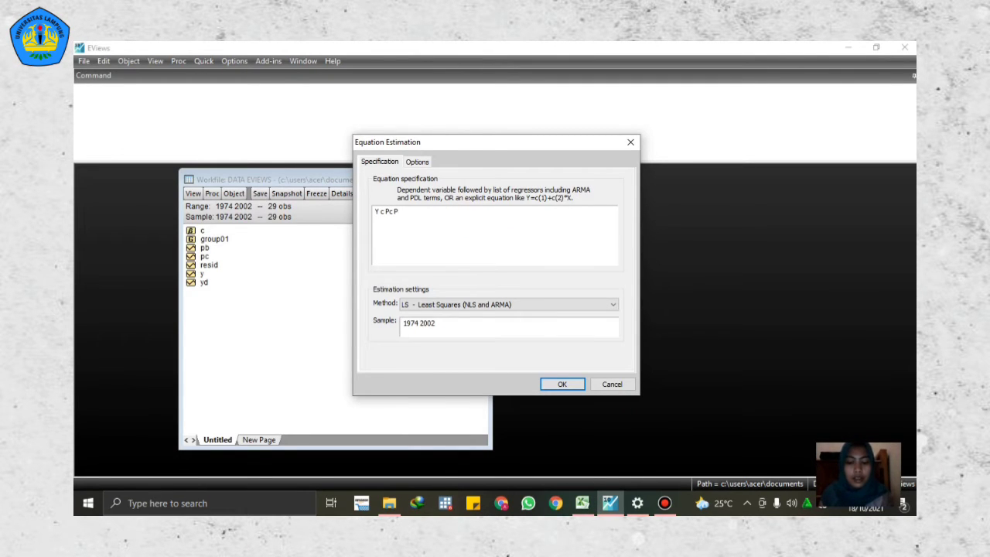
{"action": "type", "text": "B"}
{"action": "left_click", "coordinate": [441, 223]}
{"action": "type", "text": "YD"}
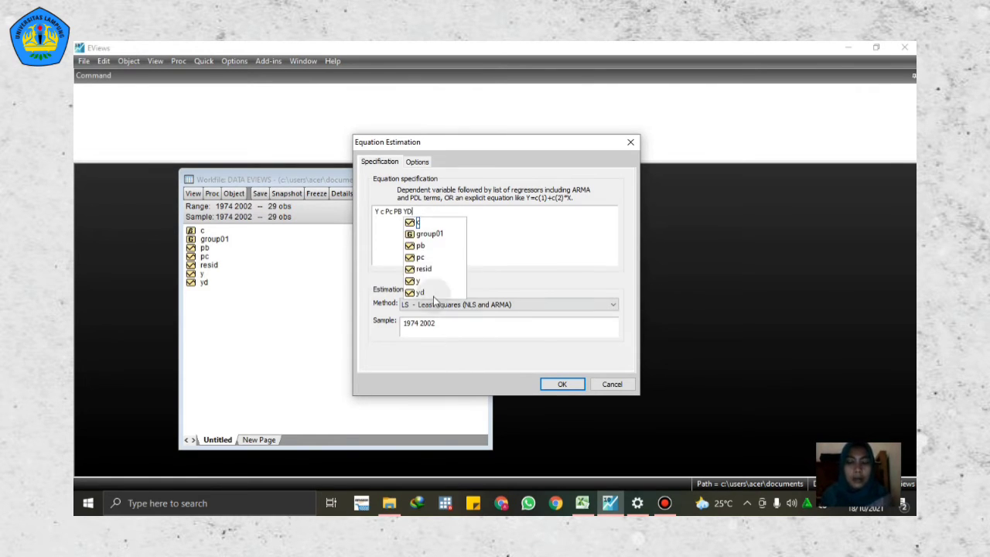
{"action": "left_click", "coordinate": [490, 258]}
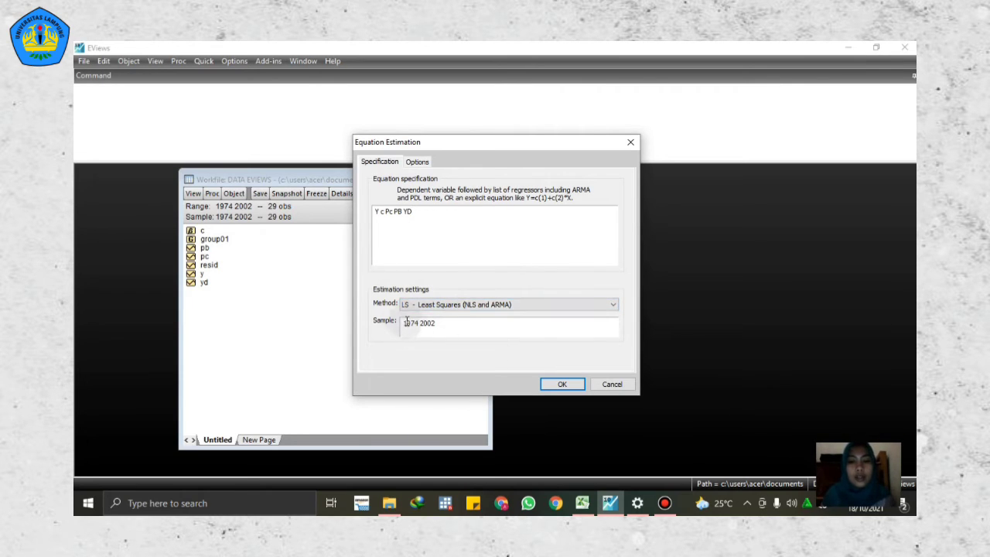
{"action": "left_click", "coordinate": [561, 385]}
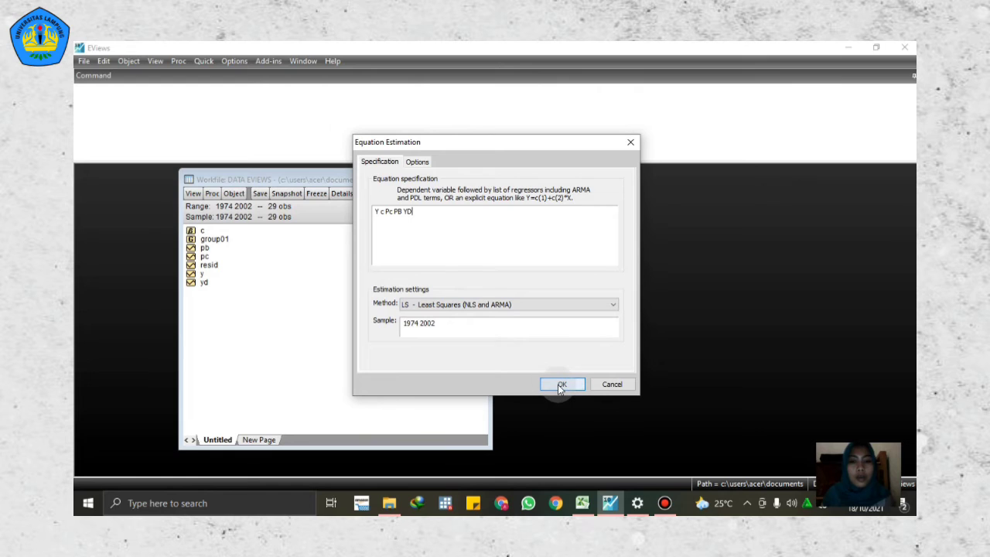
{"action": "left_click", "coordinate": [561, 385]}
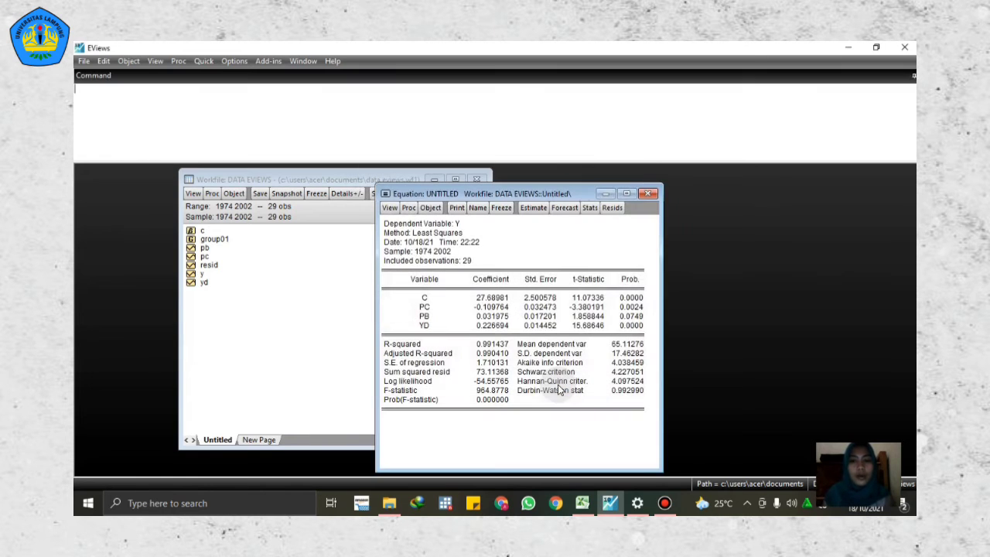
{"action": "left_click_drag", "start_coordinate": [447, 193], "coordinate": [362, 178]}
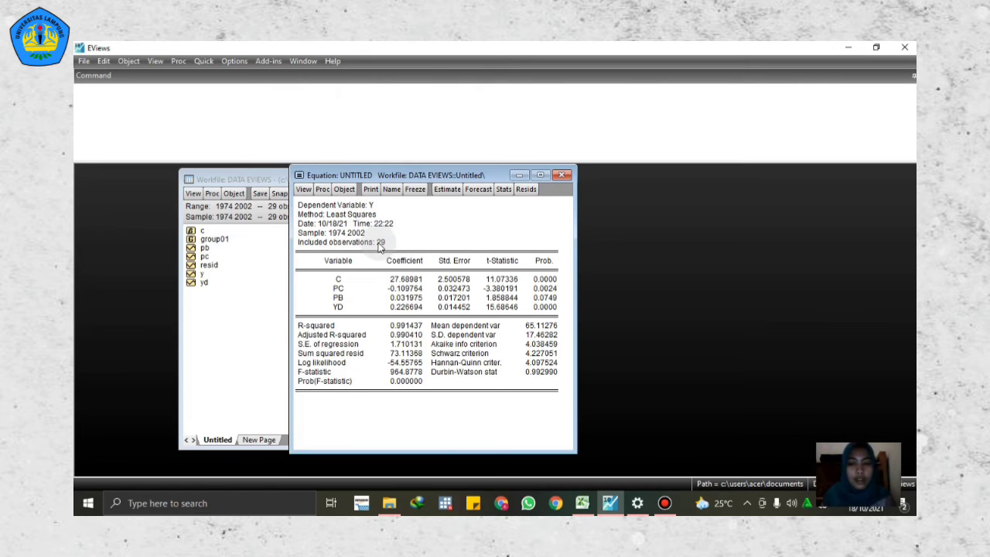
{"action": "left_click_drag", "start_coordinate": [321, 179], "coordinate": [295, 185]}
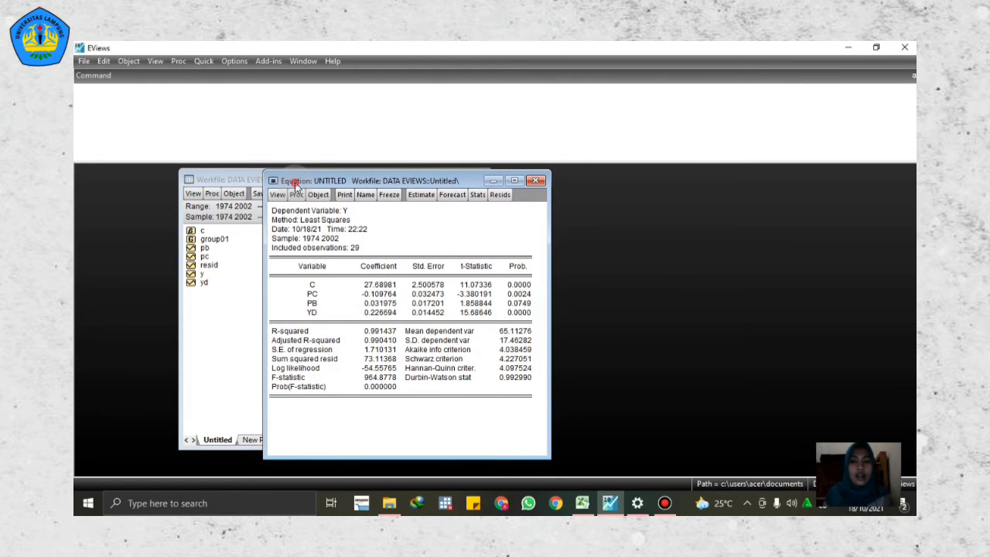